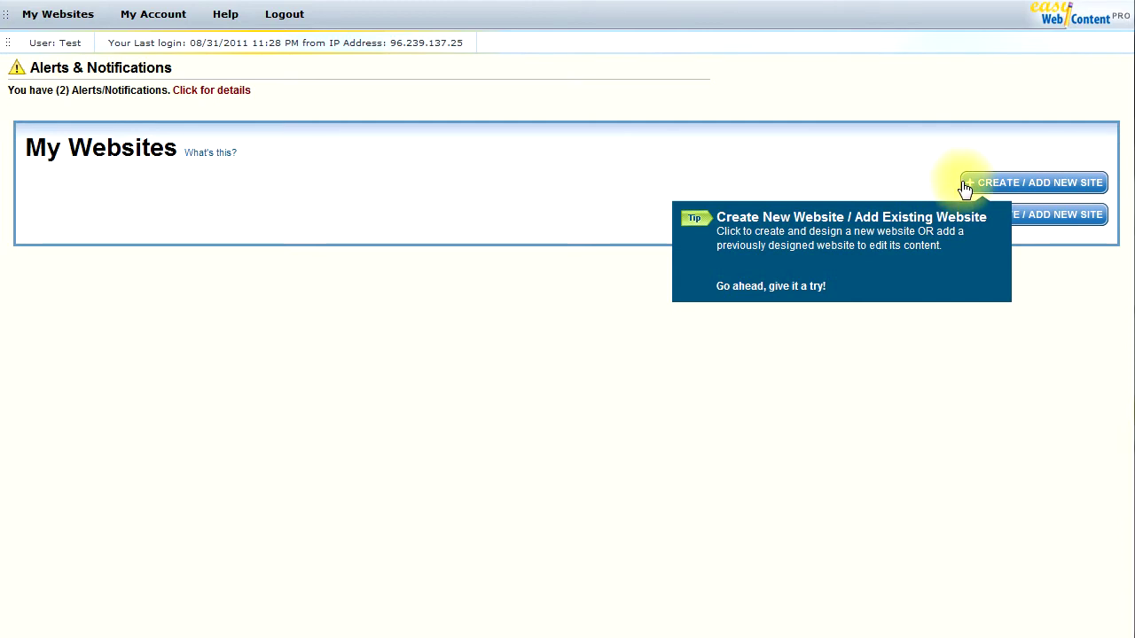
Step: Open the Create / Add New Site dialog to add a website
left_click(1025, 189)
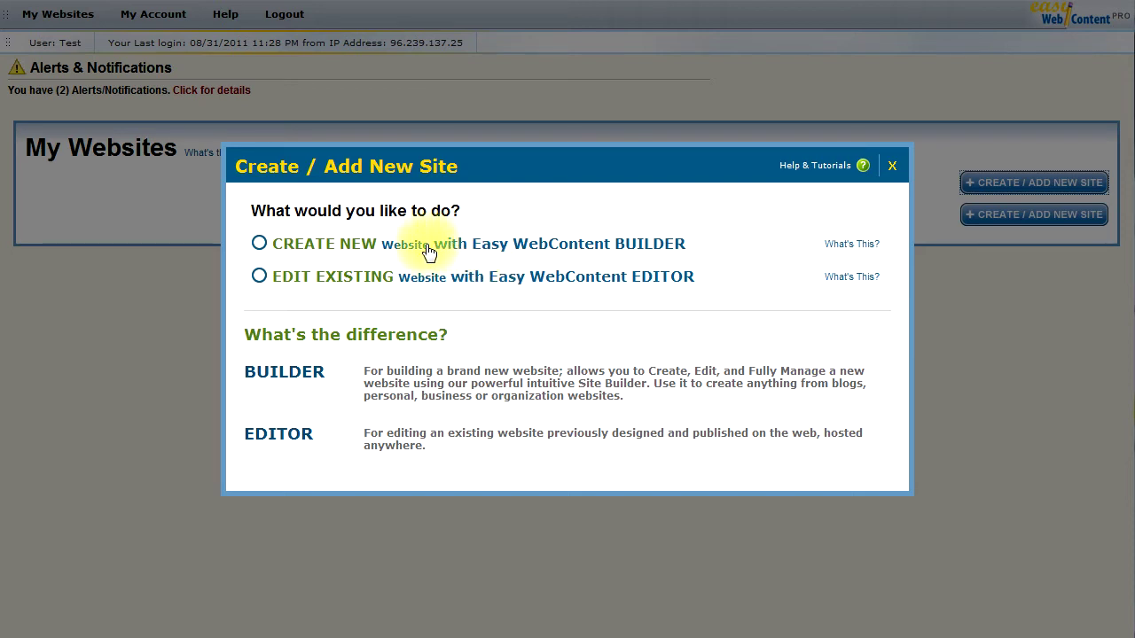
Step: Choose EDIT EXISTING and enter site name easyonlineeditor.com with description 'My Website'
left_click(285, 282)
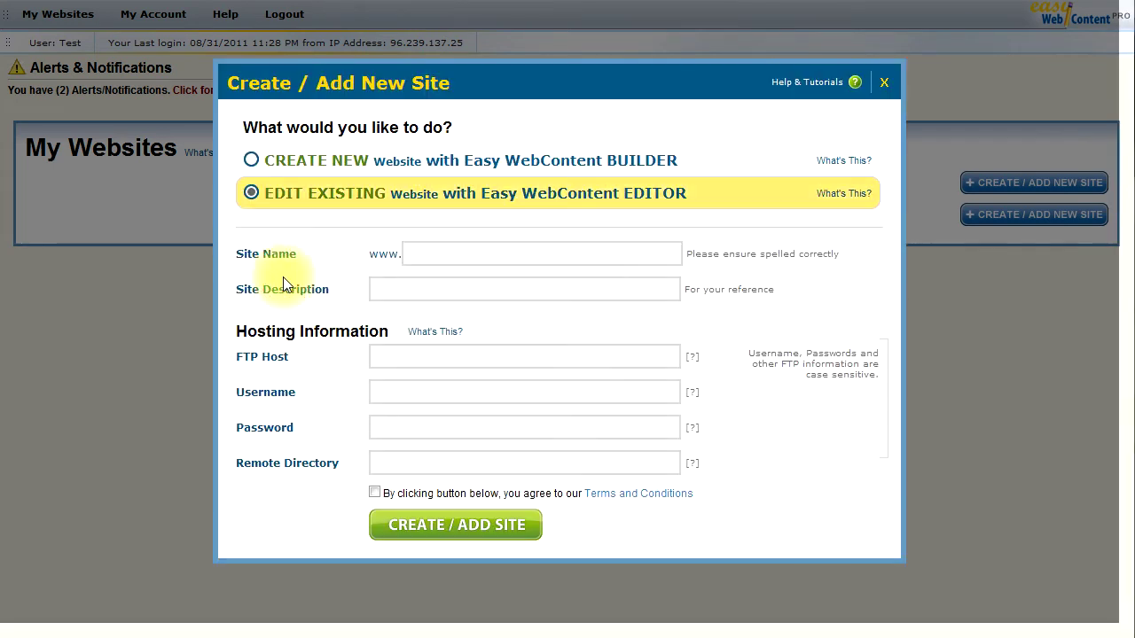
left_click(443, 251)
type("easyon")
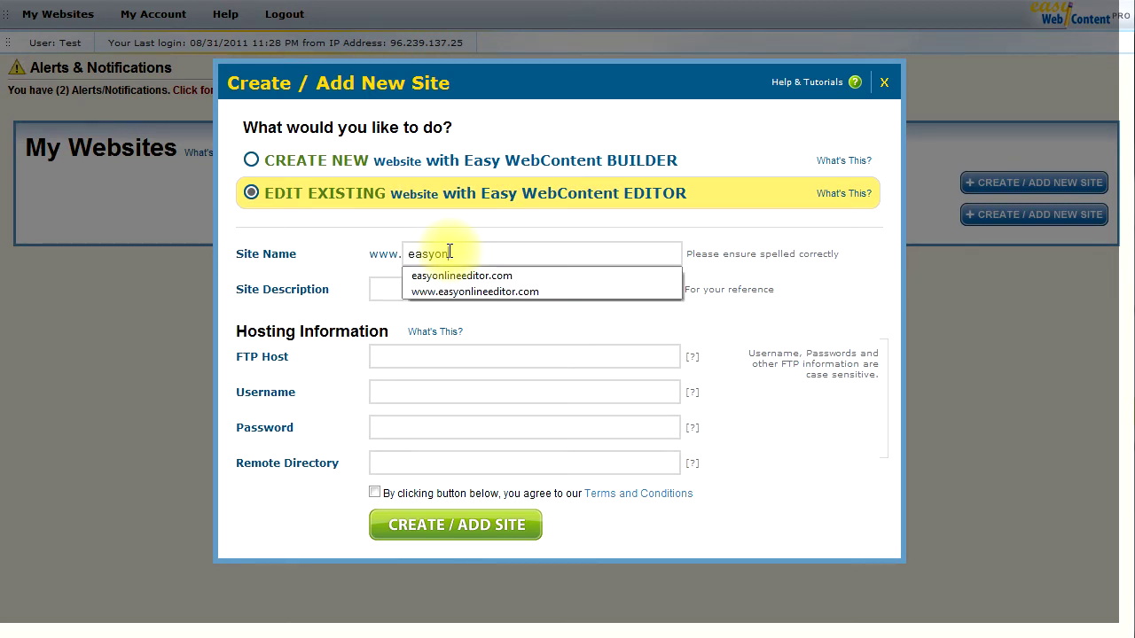
type("line")
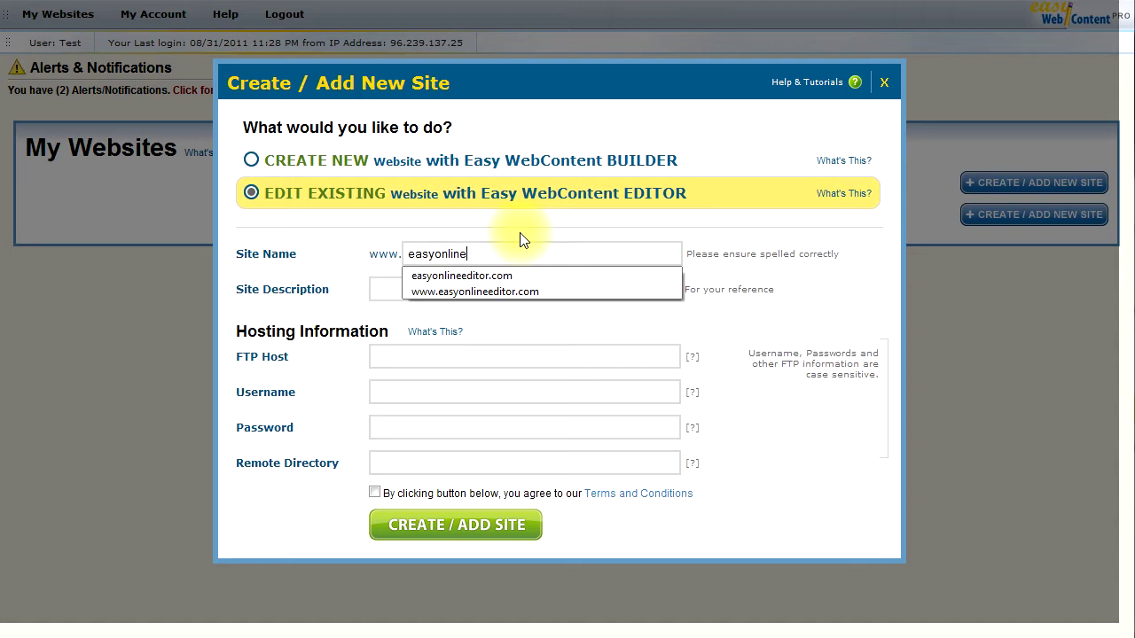
type("editor.com")
left_click(359, 260)
left_click(401, 283)
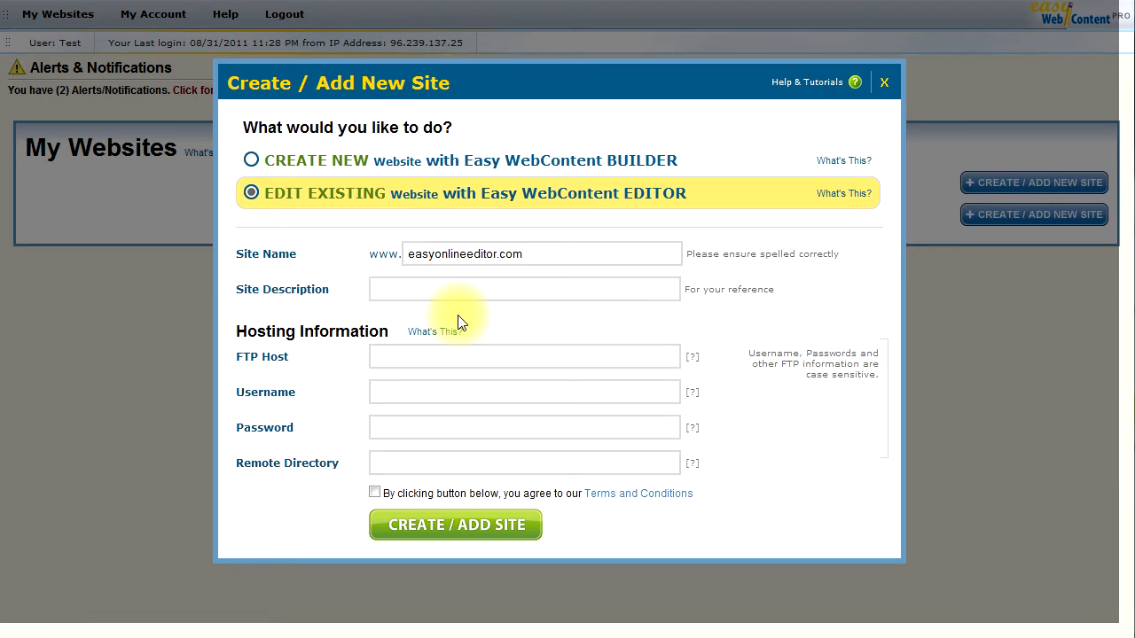
type("My Website")
left_click(426, 349)
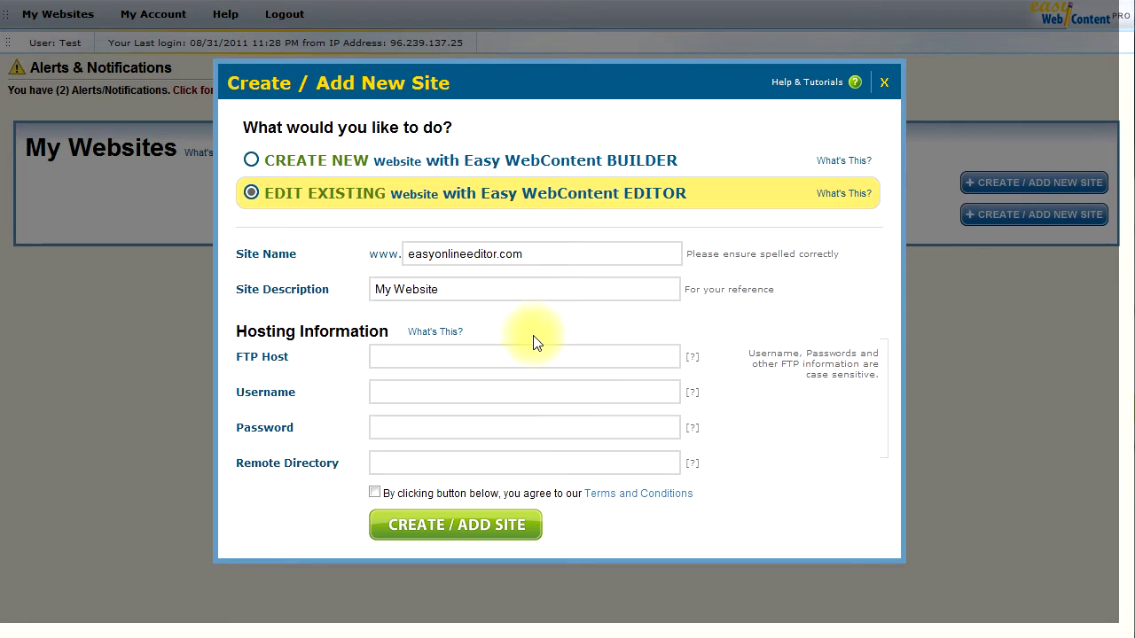
Step: Enter ftp.easyonlineditor.com as the FTP host
left_click(450, 357)
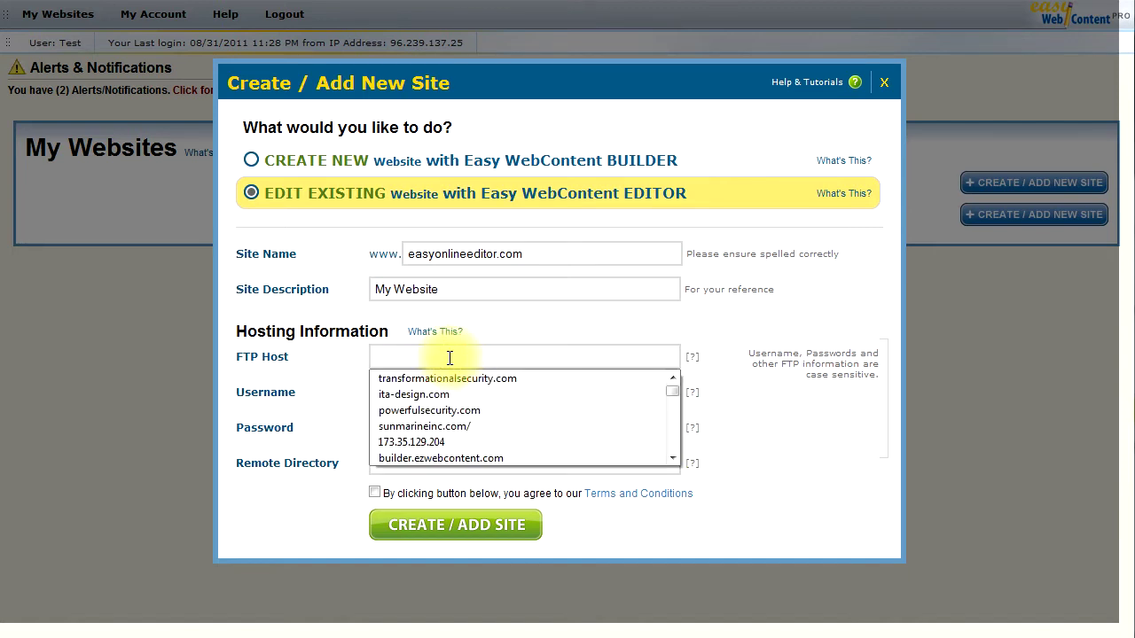
type("eas")
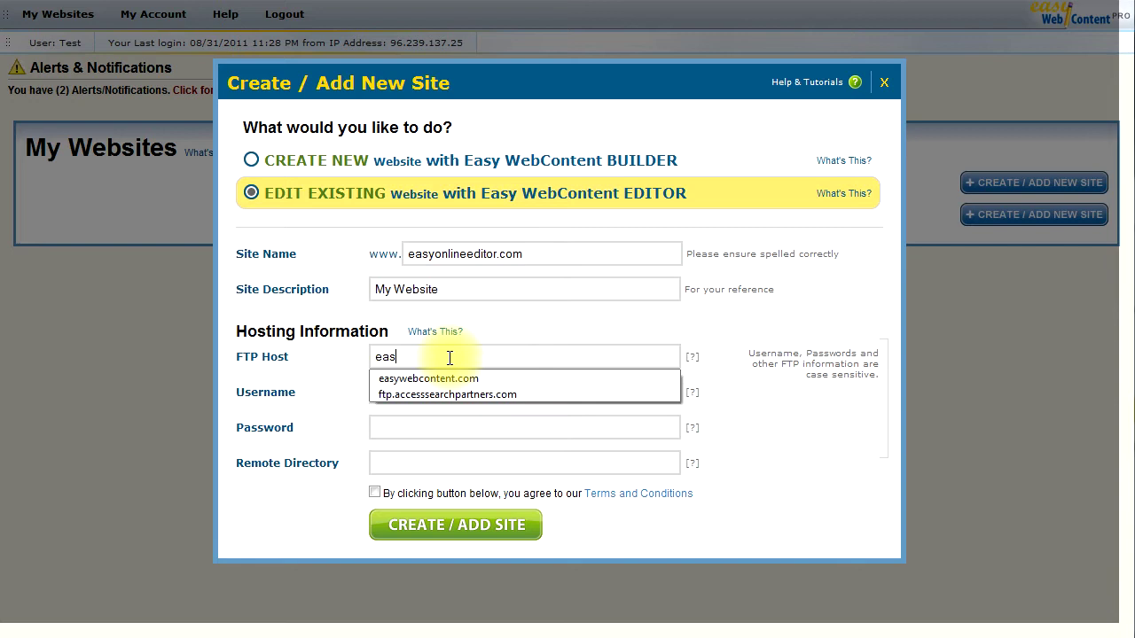
type("yonlineditor.com")
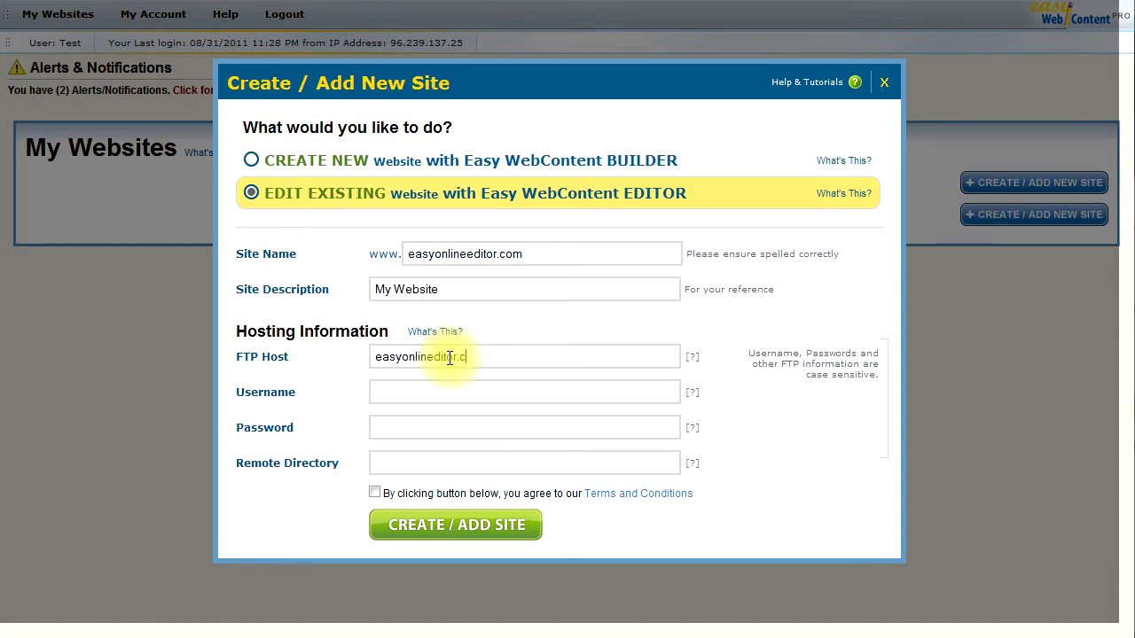
left_click(375, 356)
type("f")
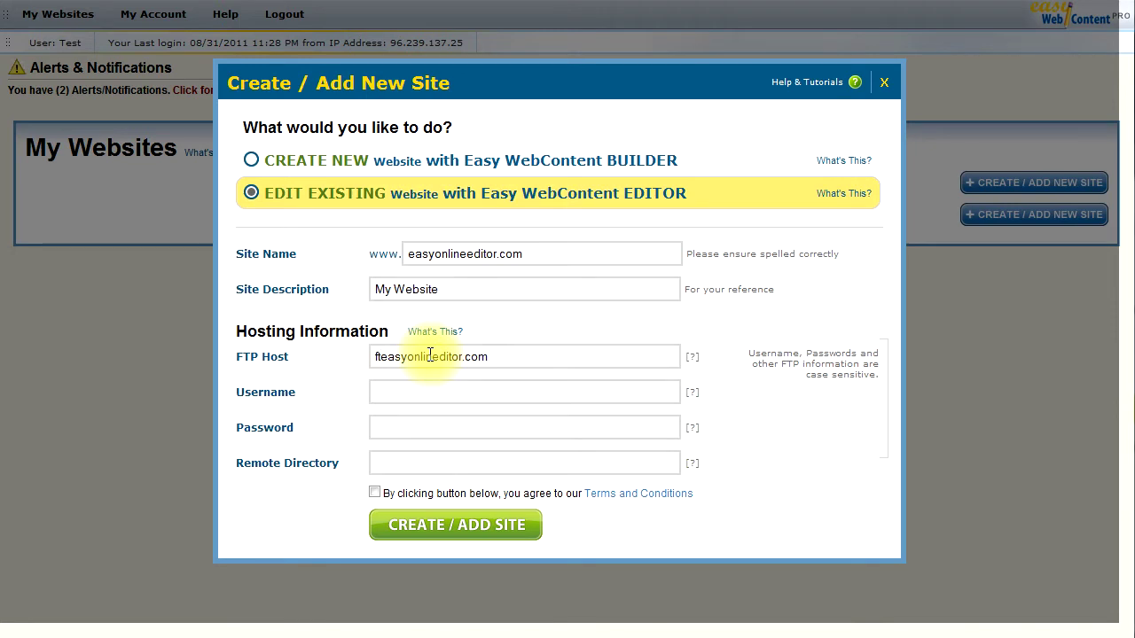
type("tp.")
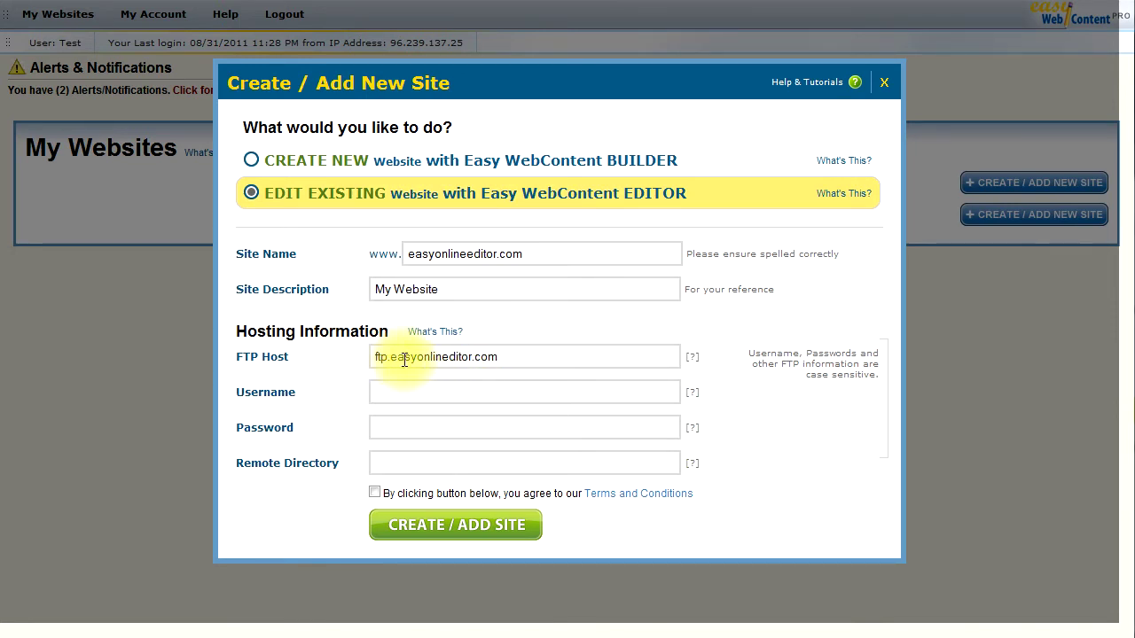
left_click(527, 359)
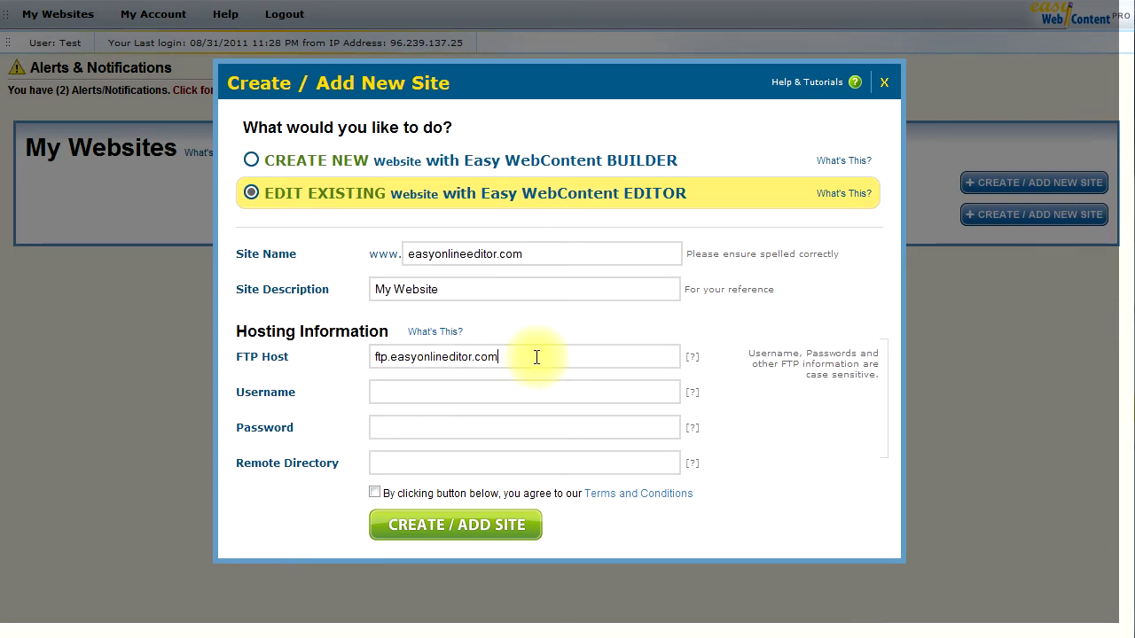
Step: Fill in the FTP username and password
left_click(461, 401)
type("eas")
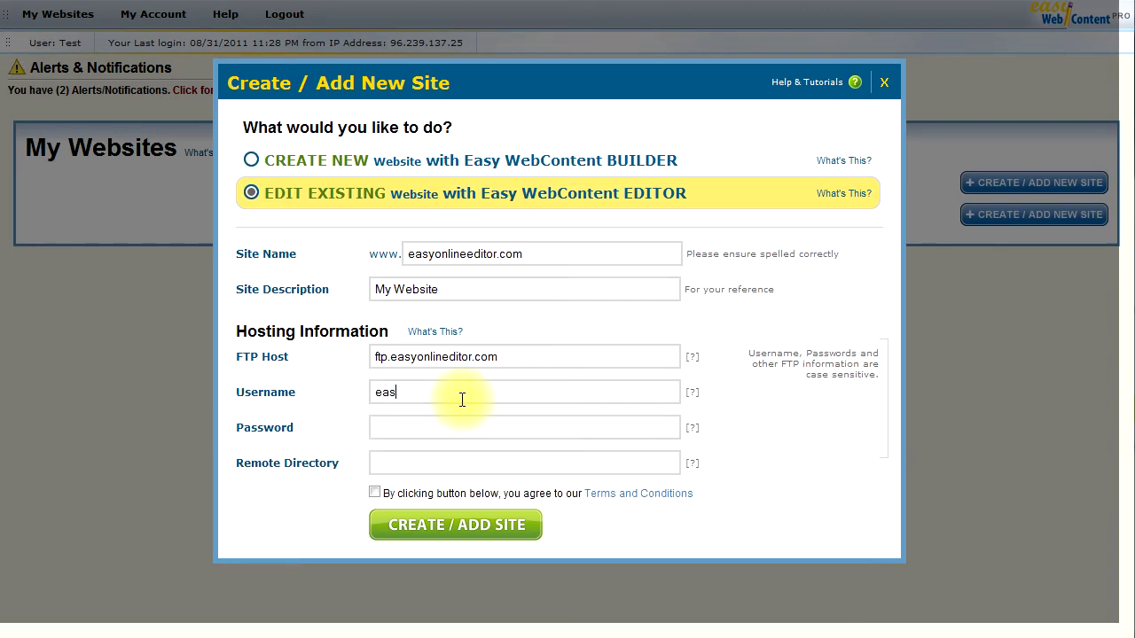
type("yon")
key("Tab")
left_click(496, 435)
type("••••••••")
Step: Try www and /public_html as remote directory, then leave it blank
left_click(407, 463)
type("www")
key("BackSpace")
key("BackSpace")
key("BackSpace")
type("/")
type("pub")
type("lic_html")
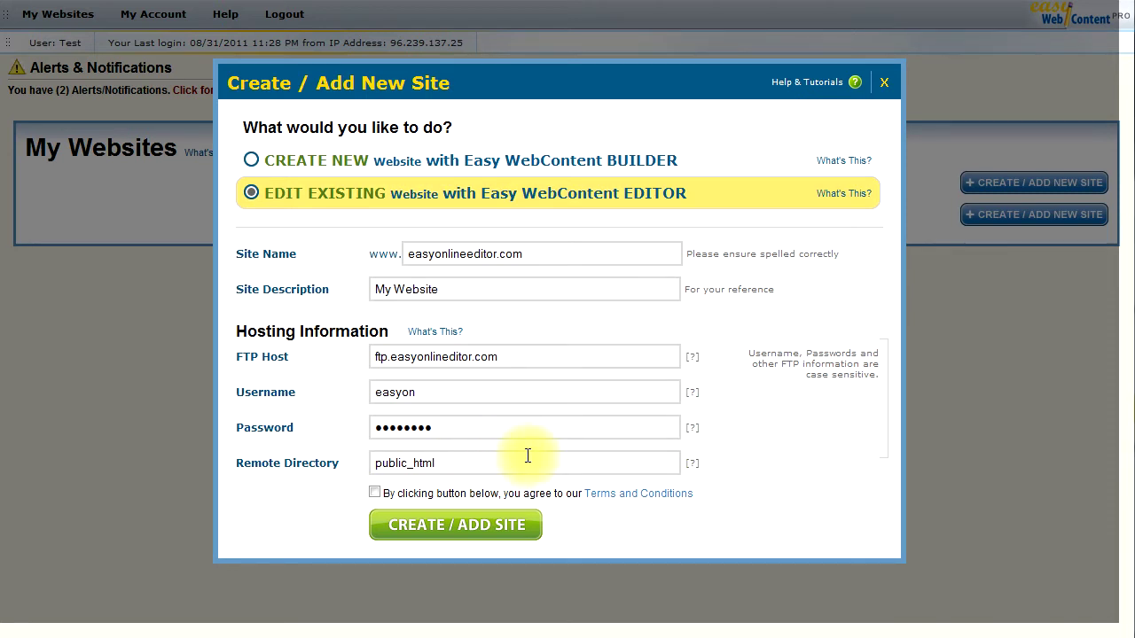
key("BackSpace")
key("BackSpace")
key("BackSpace")
key("BackSpace")
key("BackSpace")
key("BackSpace")
key("BackSpace")
key("BackSpace")
key("BackSpace")
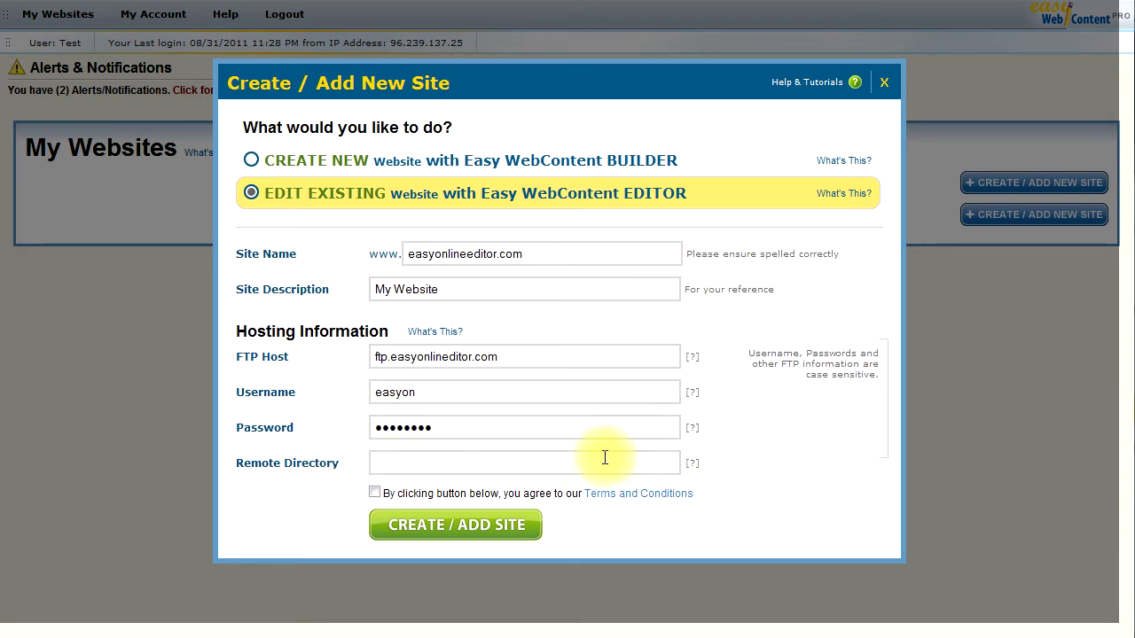
Step: Accept the terms and submit; after the FTP error, correct the host to ftp.easyonlineeditor.com
left_click(373, 493)
left_click(461, 530)
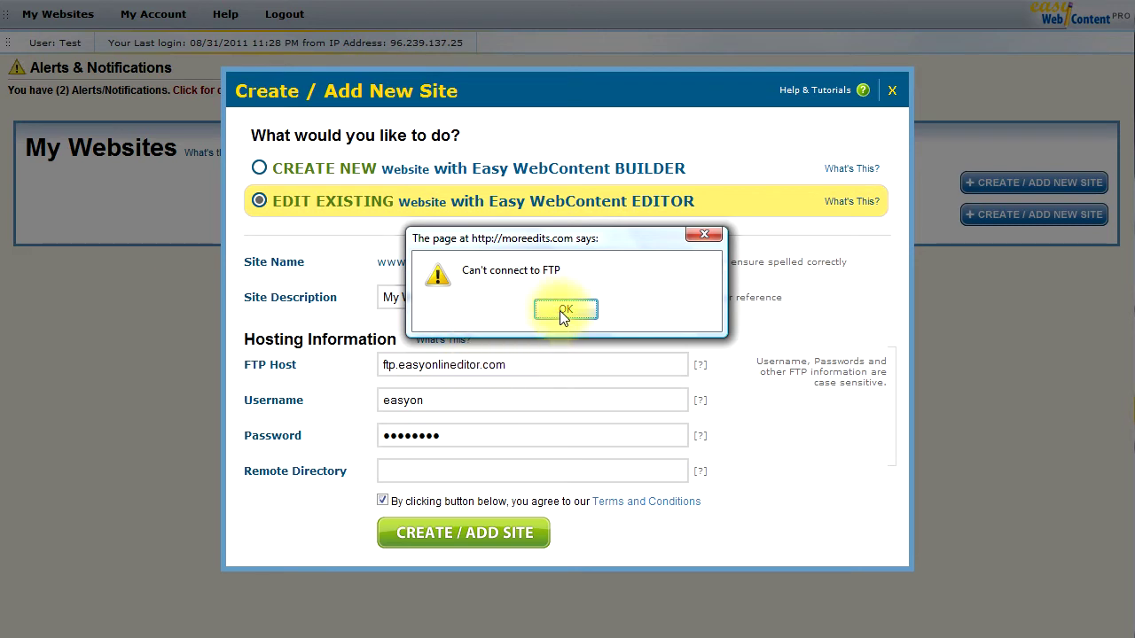
left_click(562, 309)
left_click(450, 364)
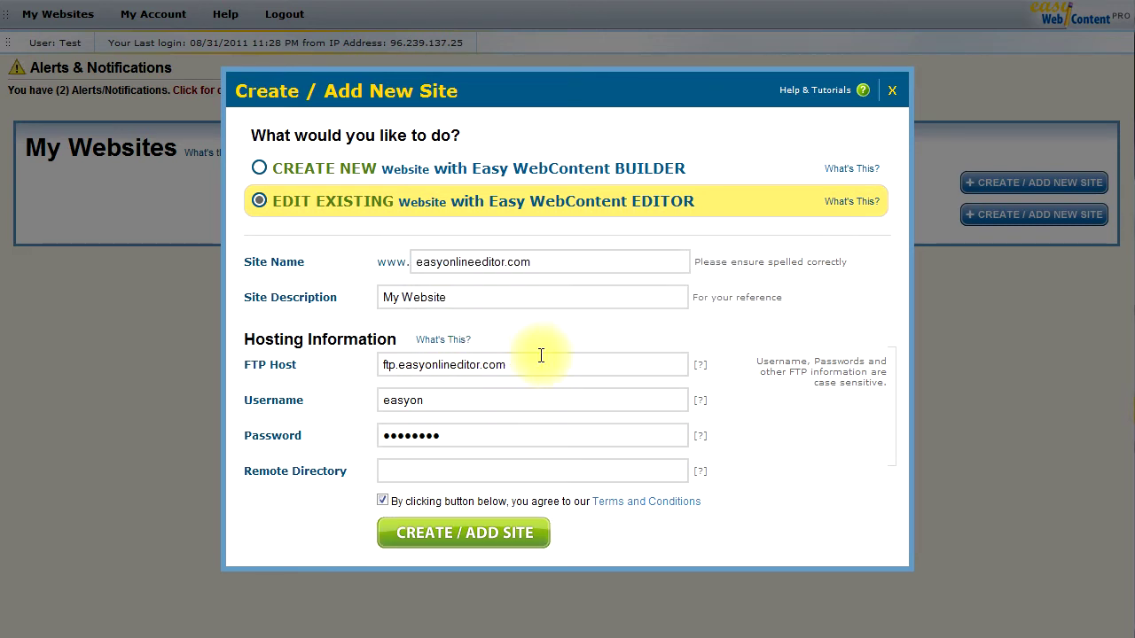
type("e")
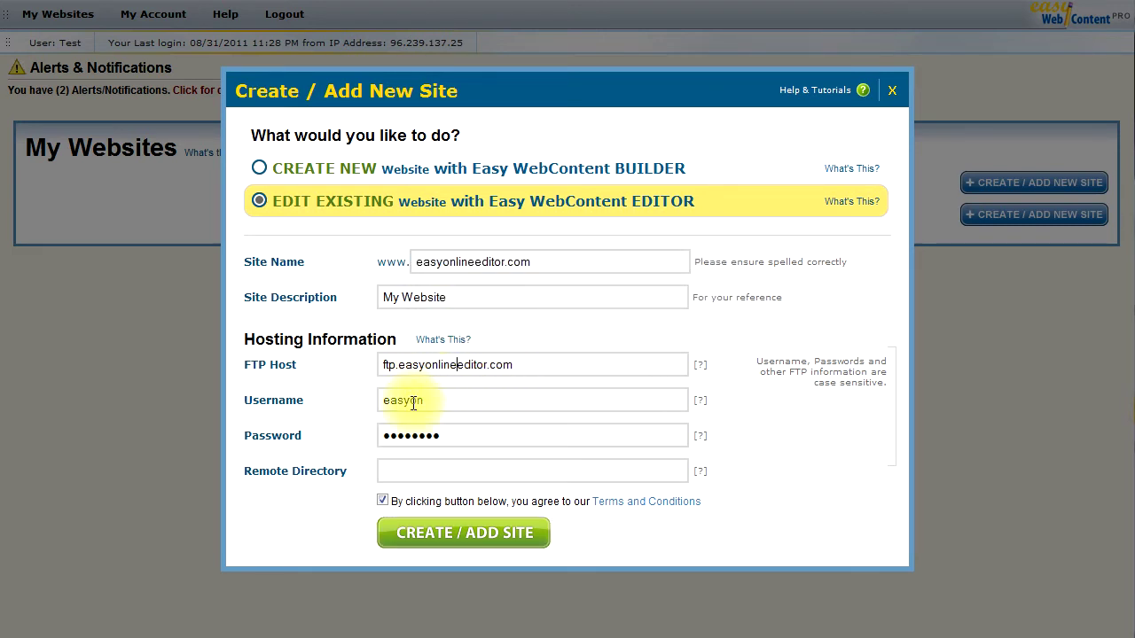
Step: Resubmit, pick public_html as the remote directory, and finish adding easyonlineeditor.com
left_click(450, 536)
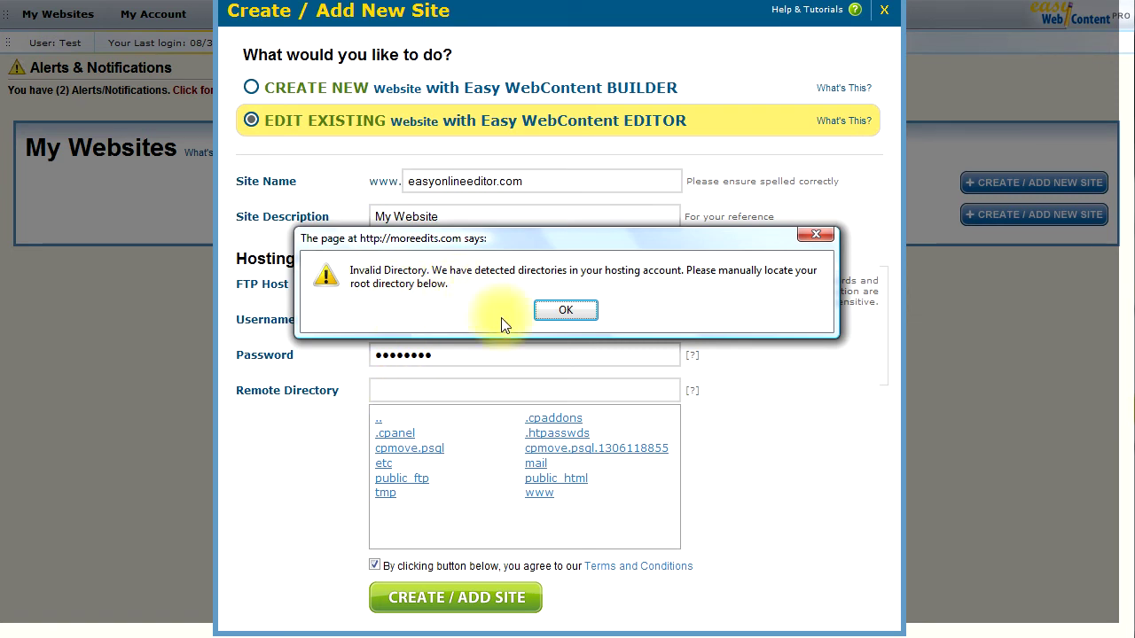
left_click(559, 310)
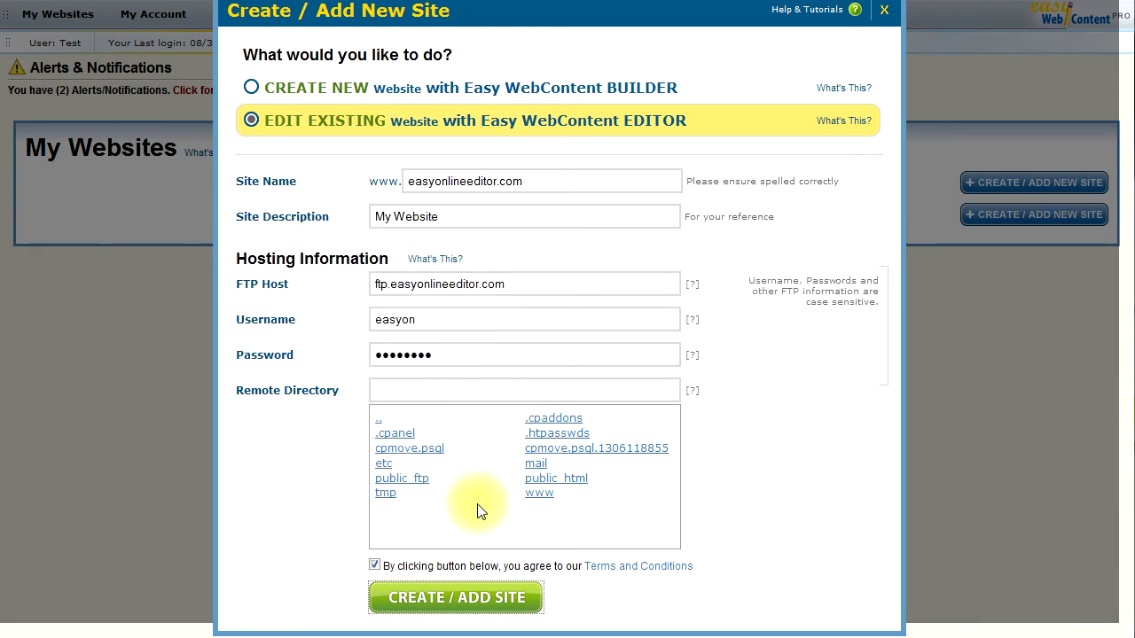
left_click(555, 480)
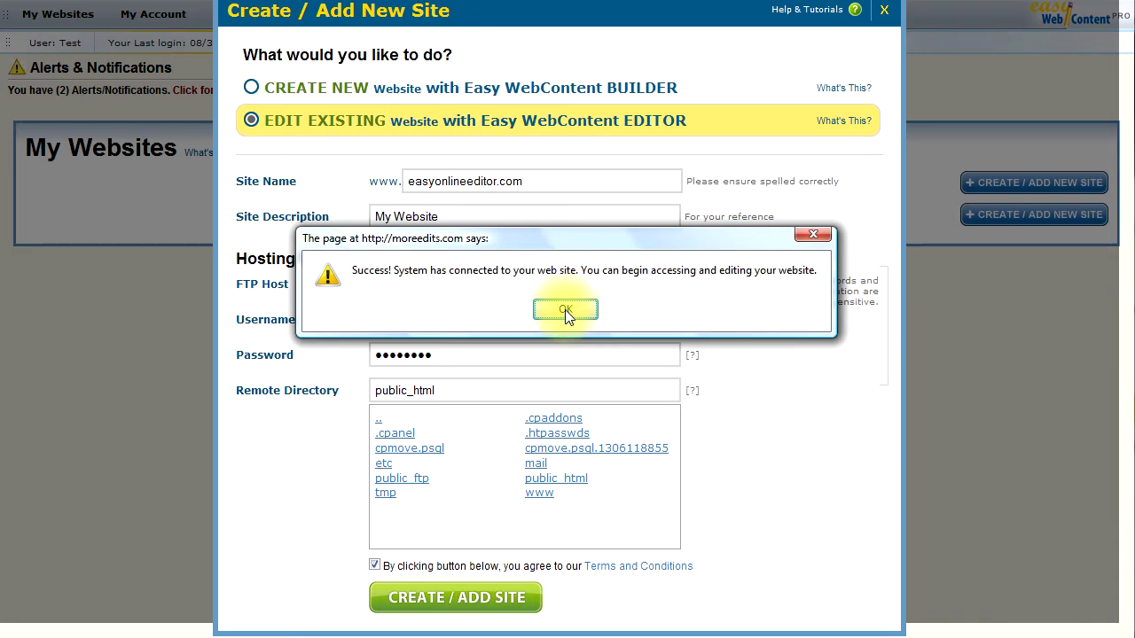
left_click(565, 310)
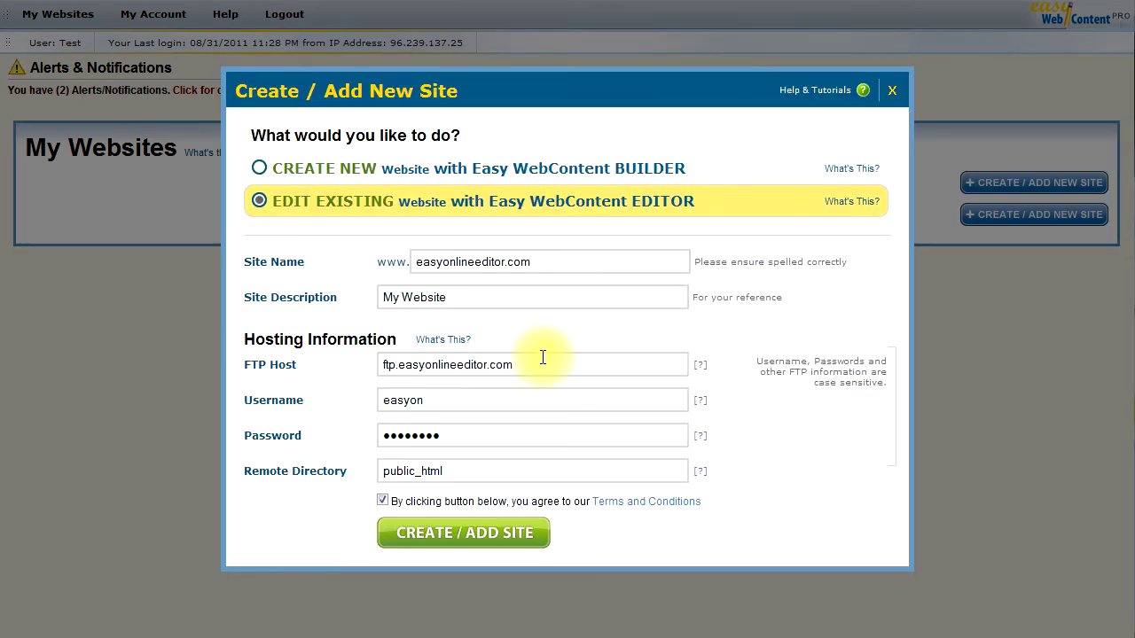
key("Return")
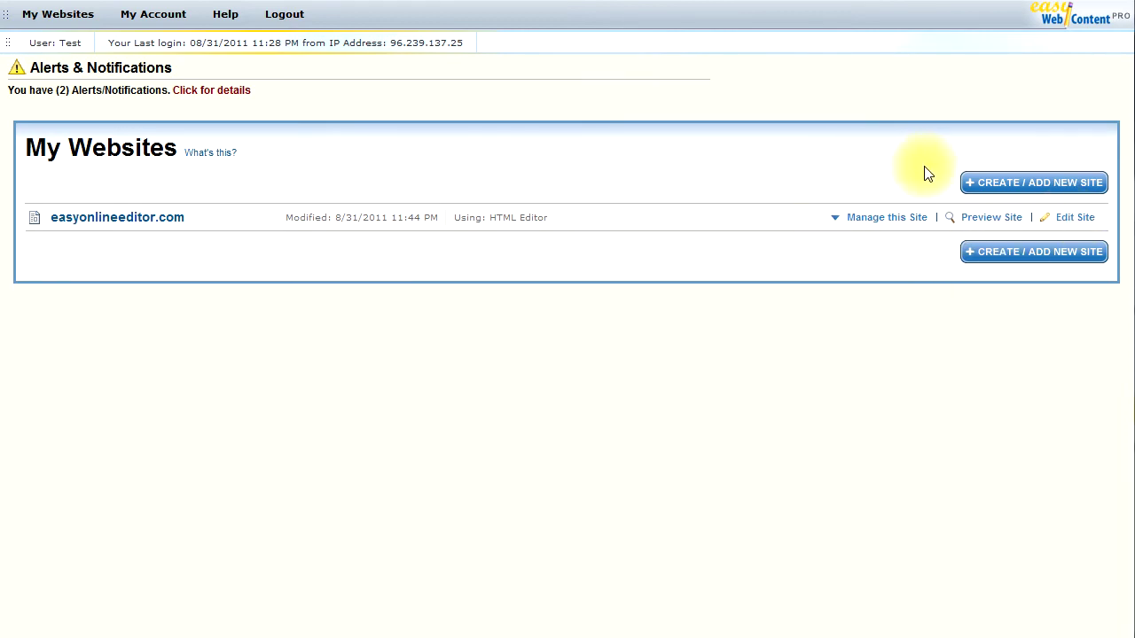
Step: Start adding another site with CREATE / ADD NEW SITE
left_click(999, 188)
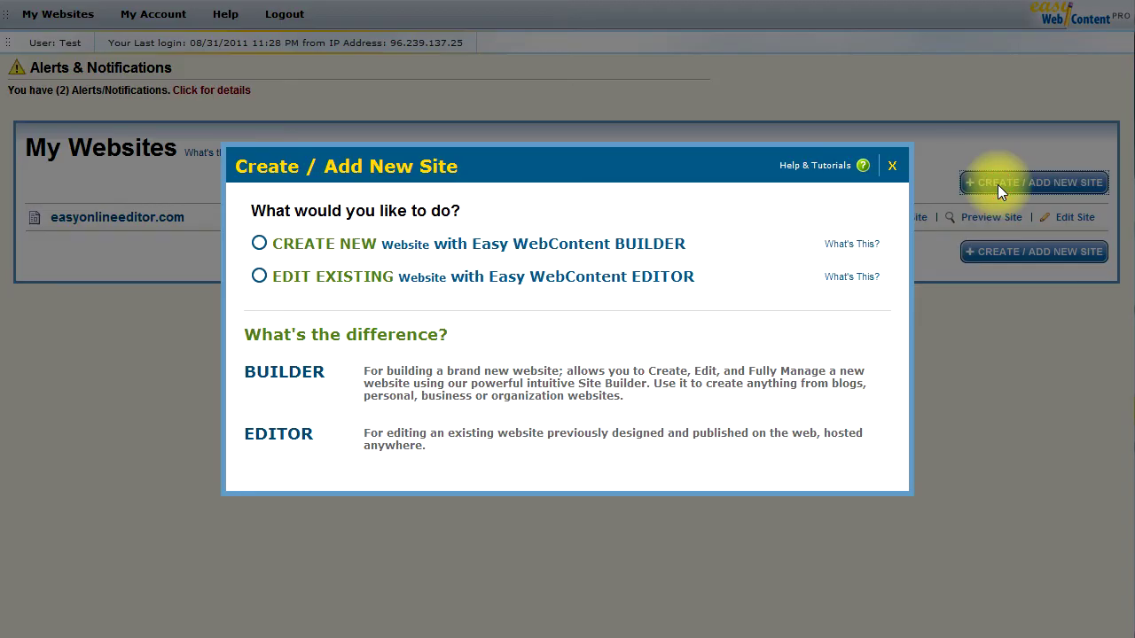
Step: Choose CREATE NEW with the BUILDER and enter acme2 as the website URL
left_click(260, 244)
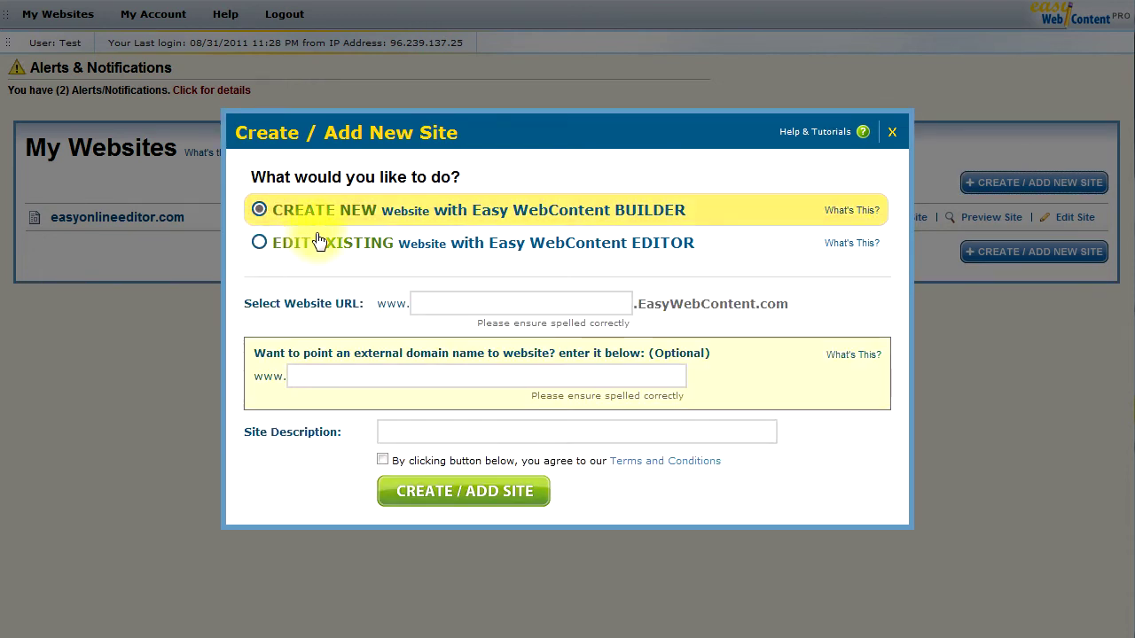
left_click(449, 303)
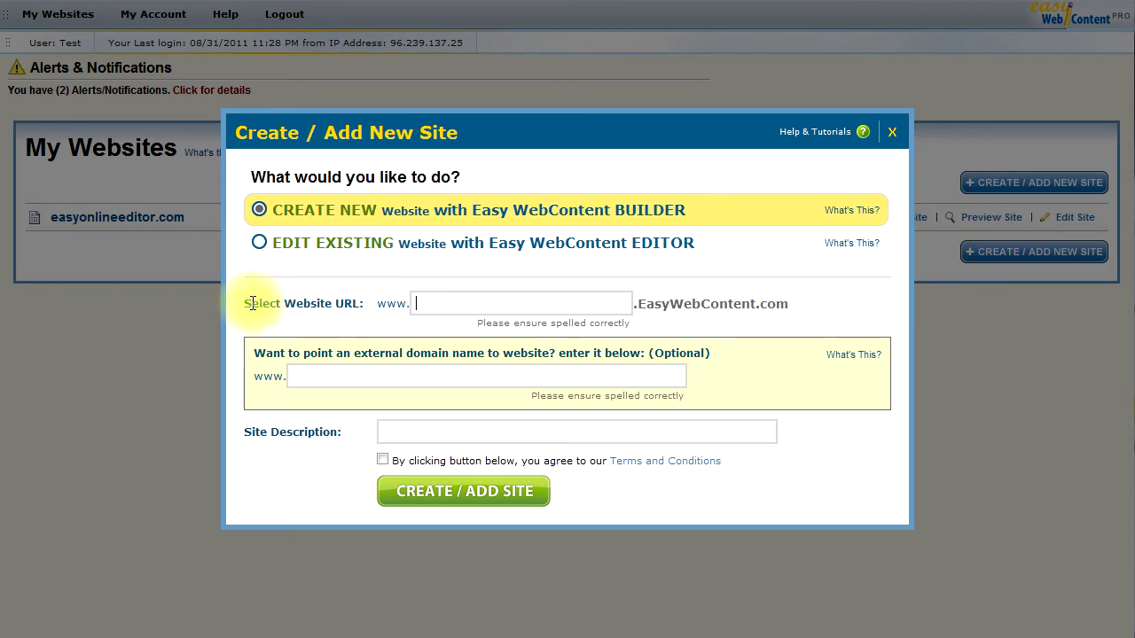
left_click(570, 307)
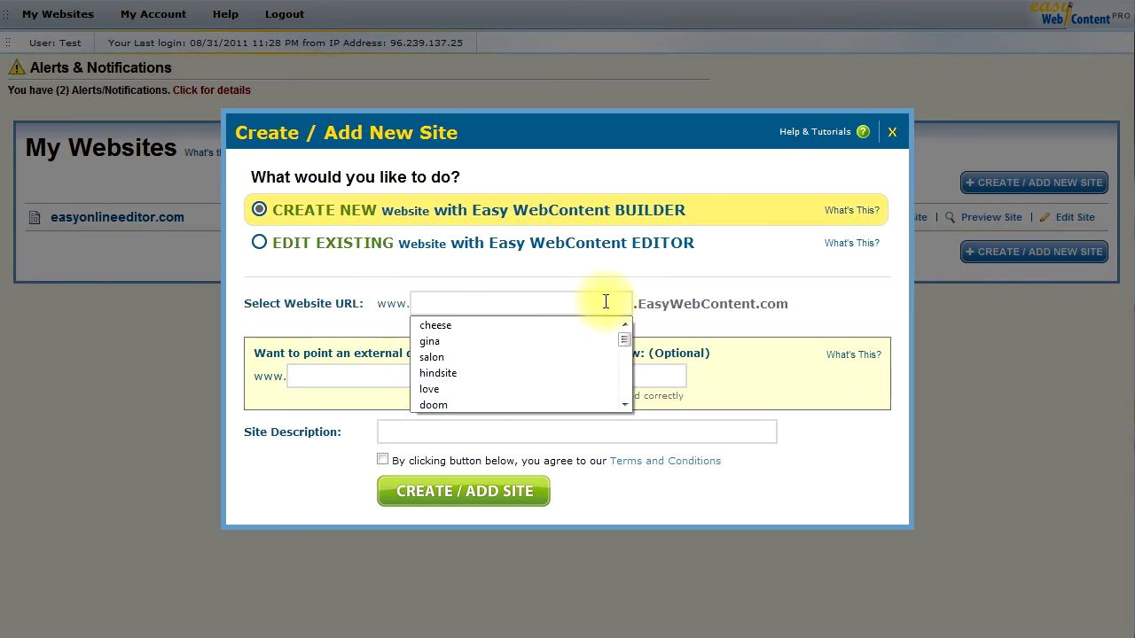
left_click(628, 286)
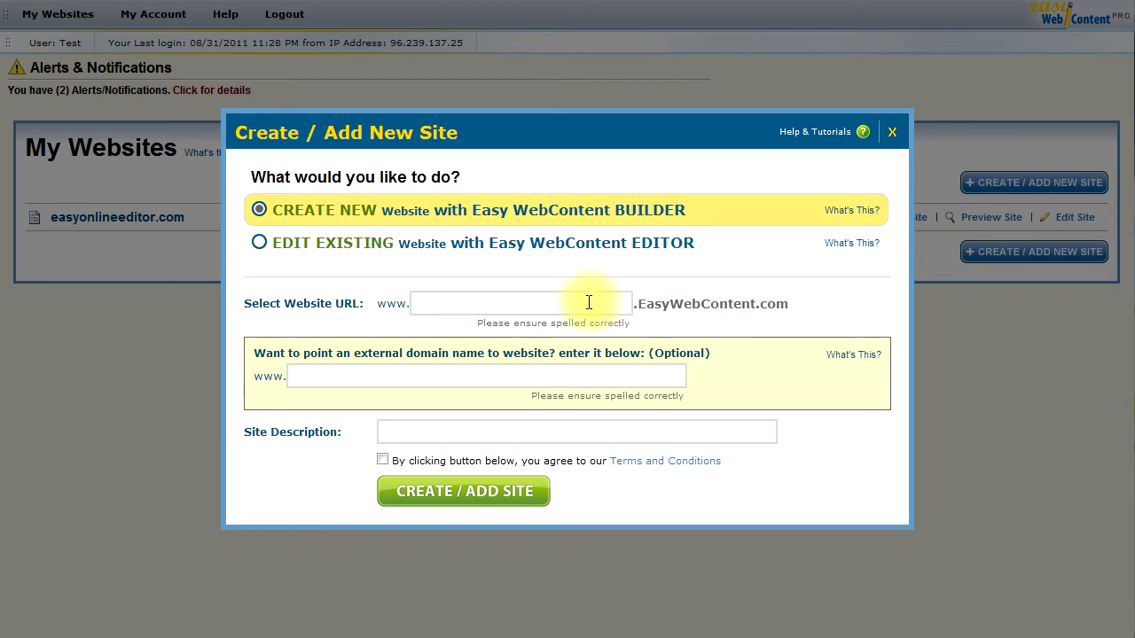
left_click(588, 304)
type("acme2")
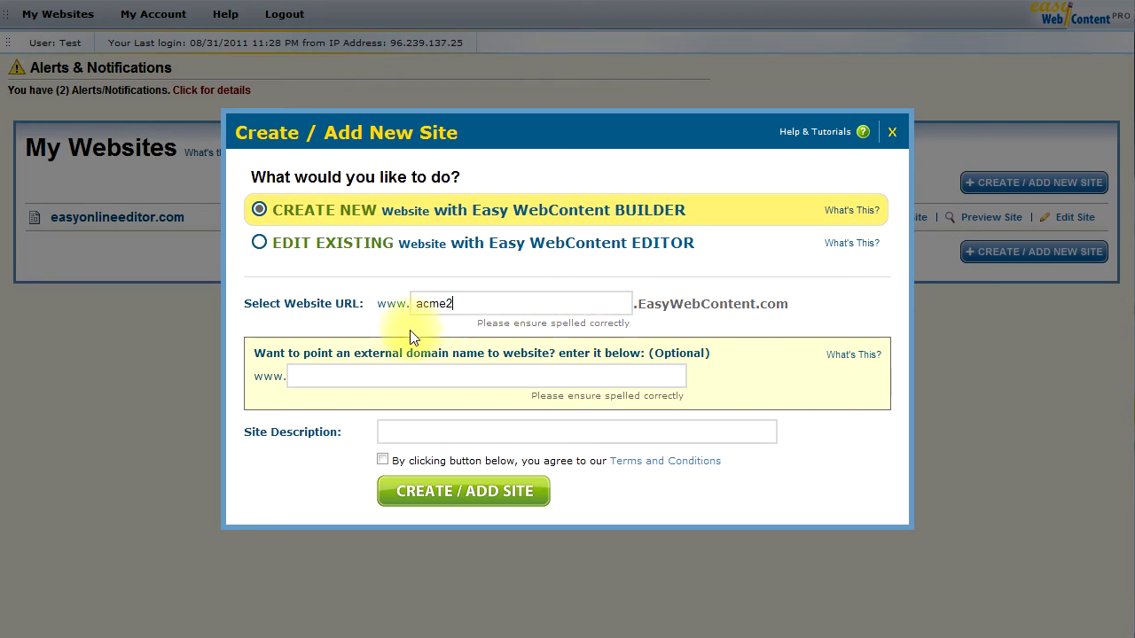
left_click(357, 376)
Step: Enter external domain acmedomain.com, description 'My Site Builder Account', and accept the terms
type("cme")
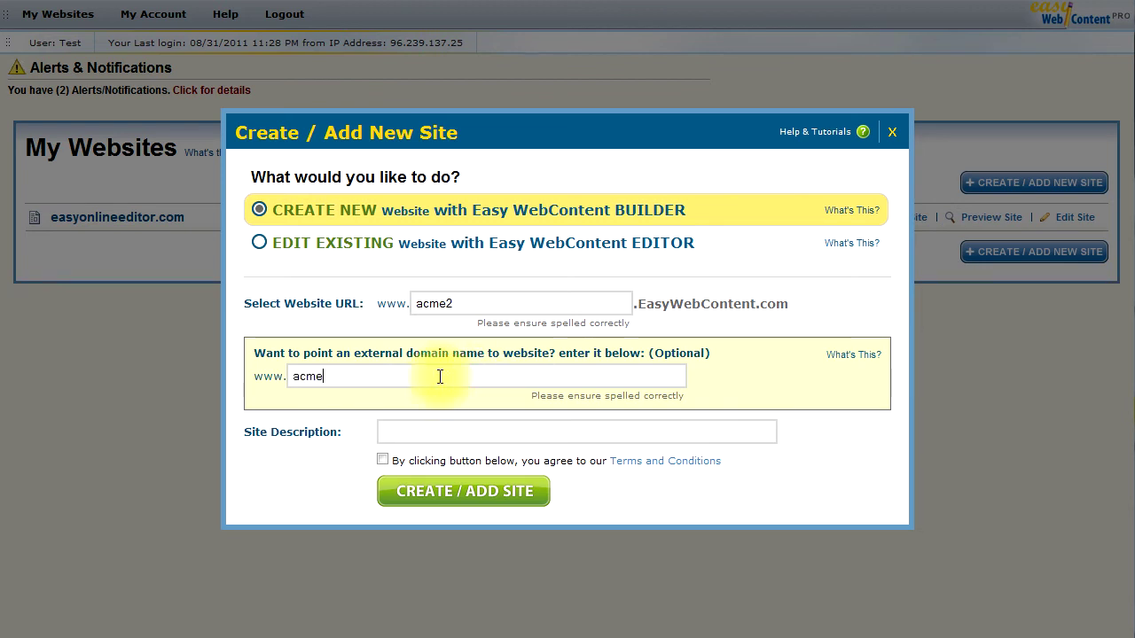
type("domain.com")
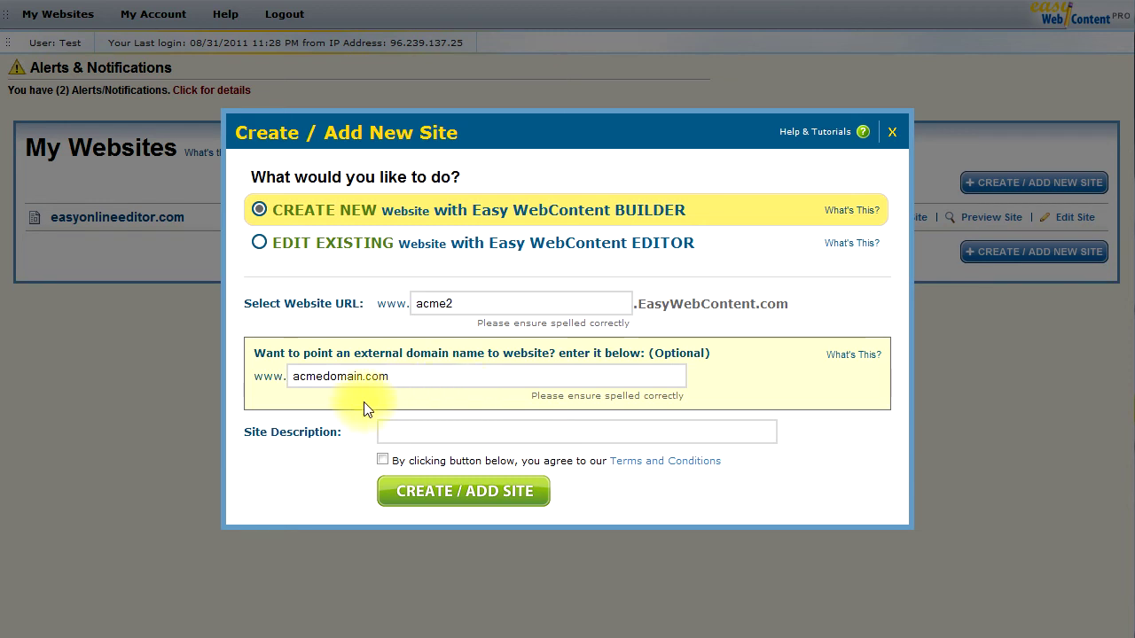
left_click(403, 429)
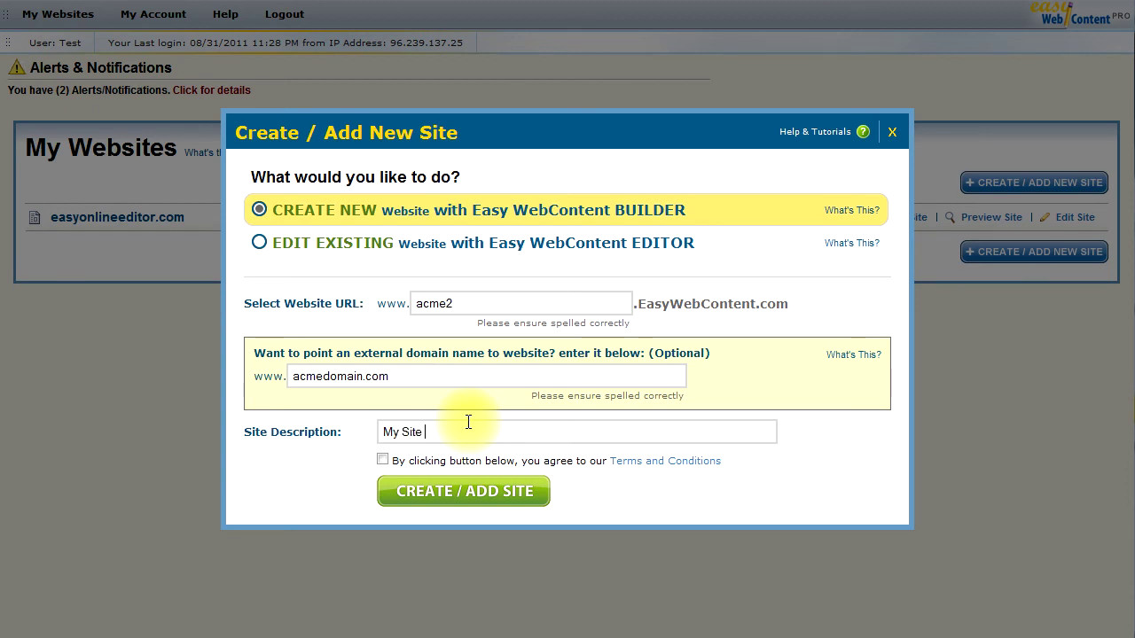
type("My Site Builder Account")
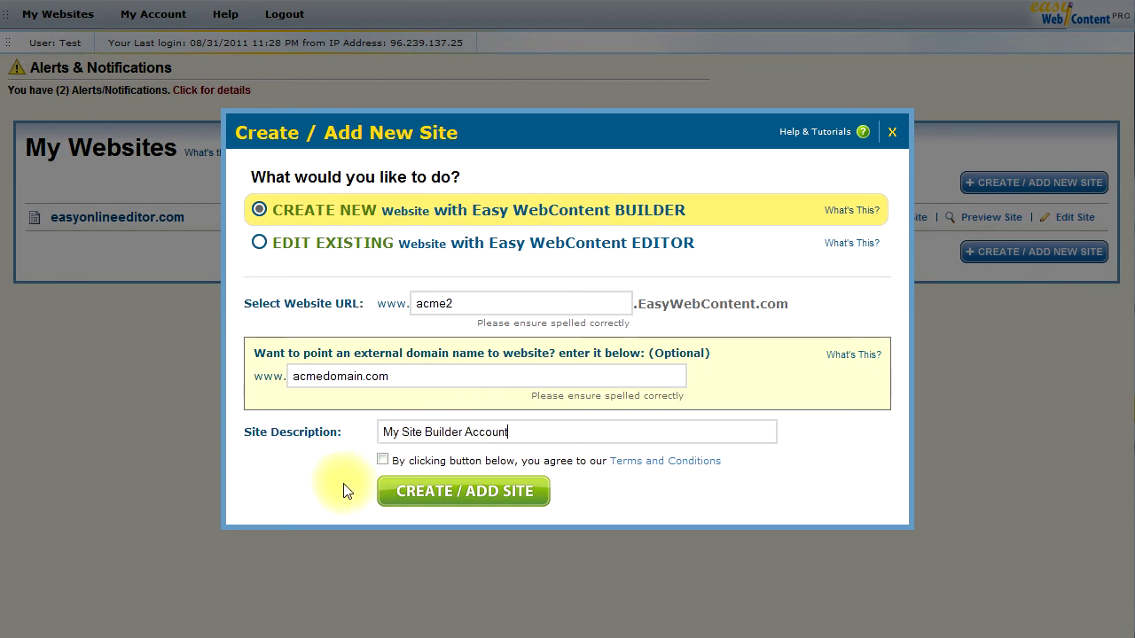
left_click(382, 460)
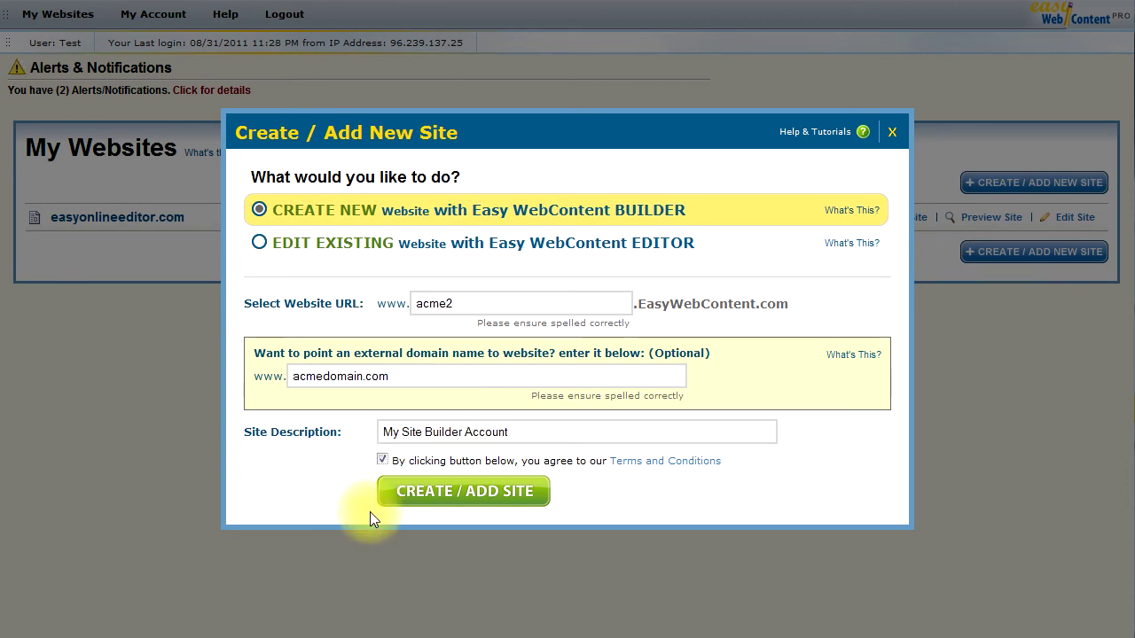
Step: Create acme2.easywebcontent.com and go to its Site Builder
left_click(455, 497)
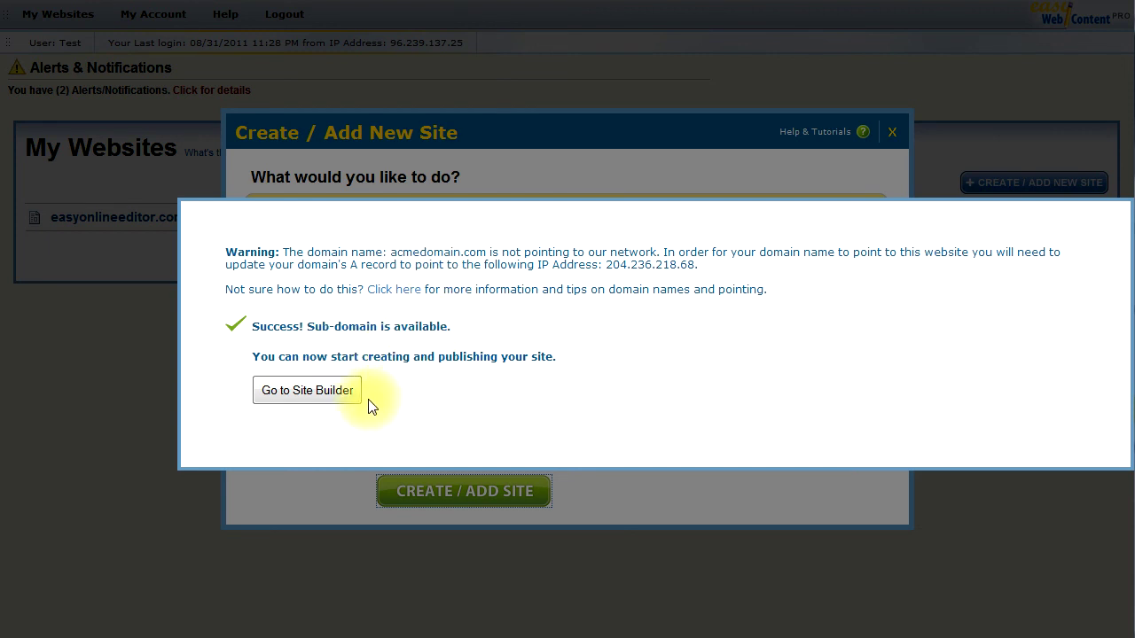
left_click(301, 395)
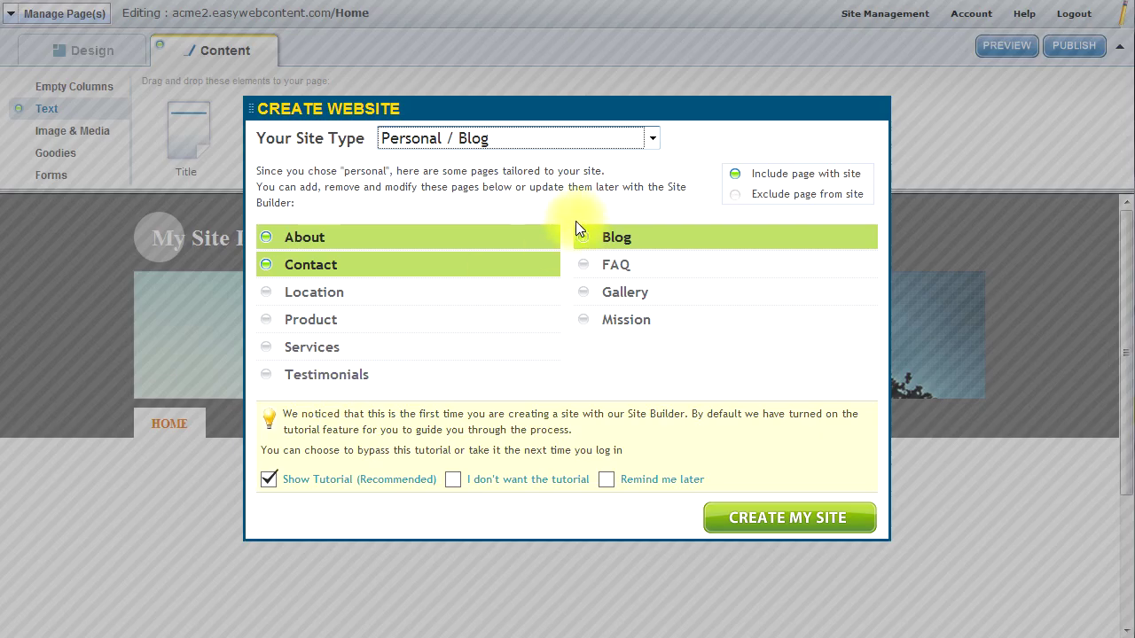